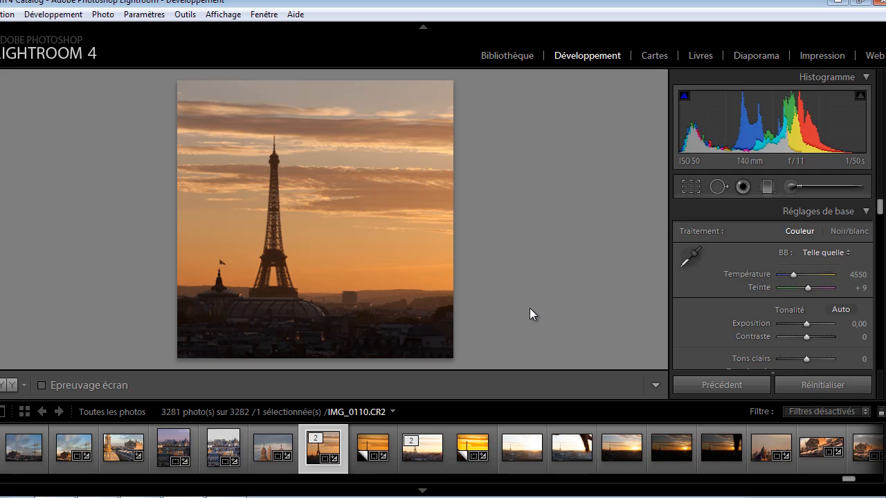
# - Reset all development settings of the Eiffel Tower photo IMG_0110.CR2, and undo the reset
pyautogui.click(811, 385)
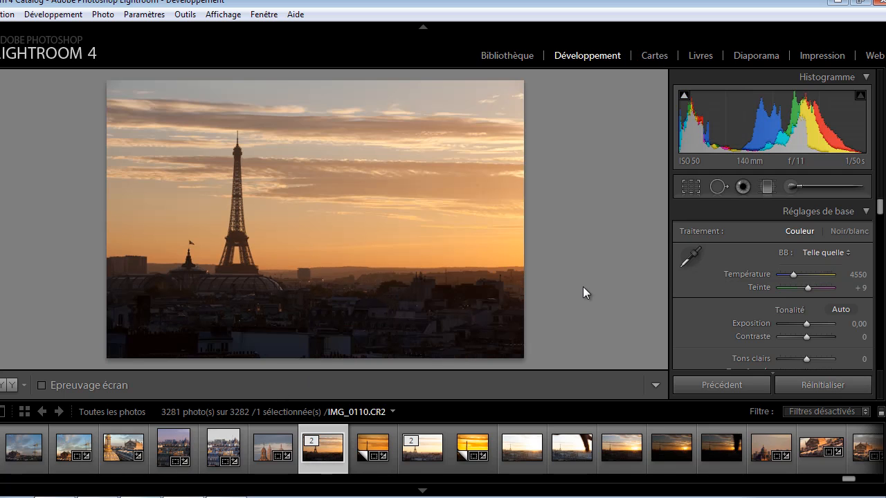
pyautogui.hotkey('ctrl', 'z')
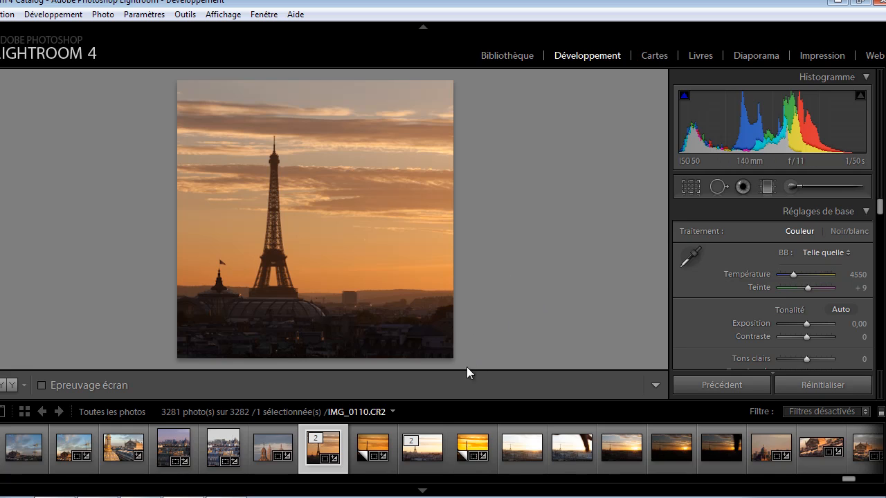
# - Open the brighter exposure IMG_0112.CR2 and inspect the glass dome's detail at close zoom before returning to the full view
pyautogui.click(412, 455)
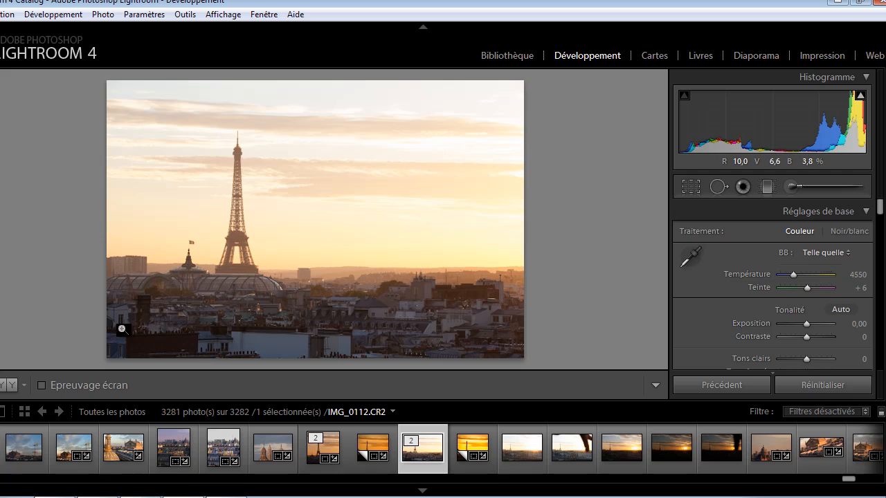
pyautogui.click(233, 291)
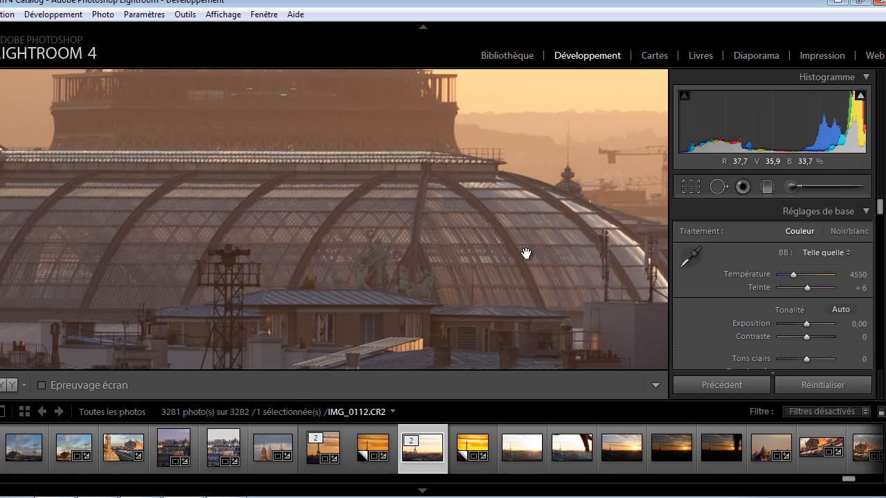
pyautogui.click(116, 283)
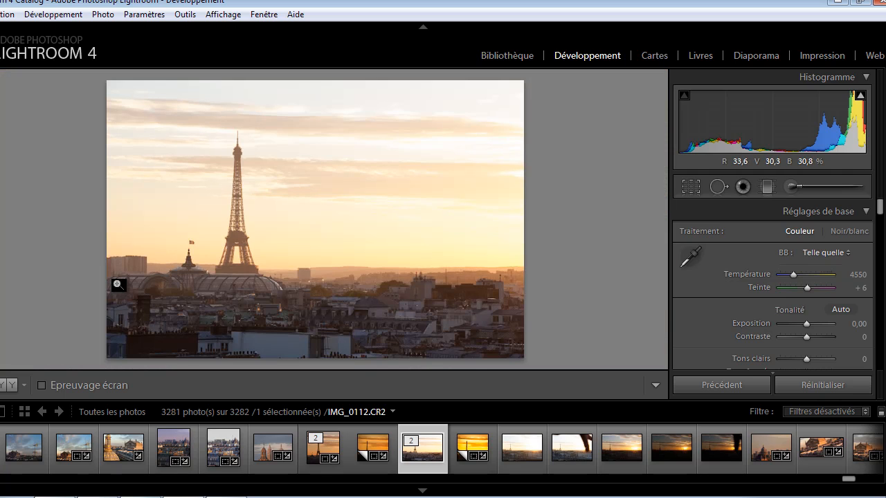
# - Copy only the crop settings (Recadrage, with Angle de redressement and Rapport L/H) from IMG_0110.CR2
pyautogui.click(310, 462)
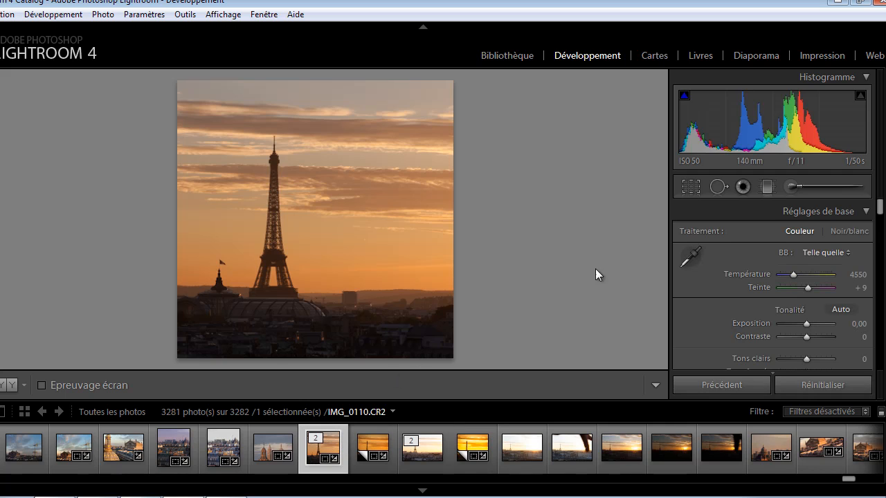
pyautogui.rightClick(309, 458)
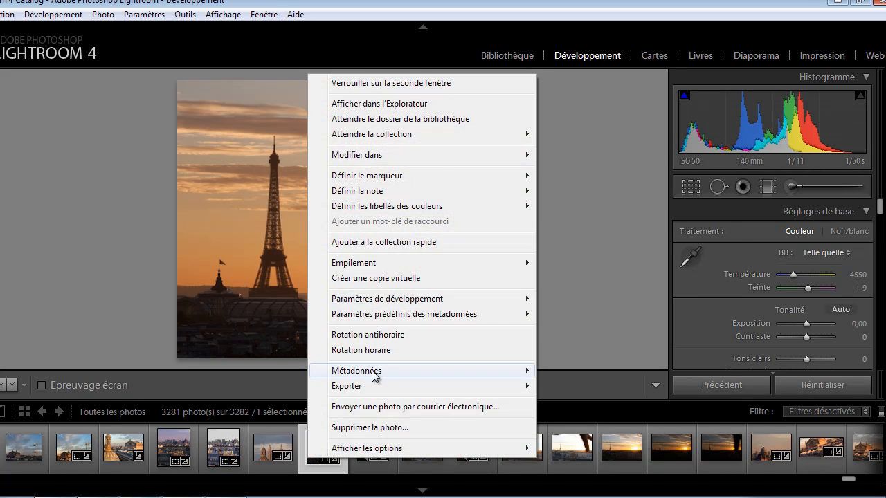
pyautogui.moveTo(477, 305)
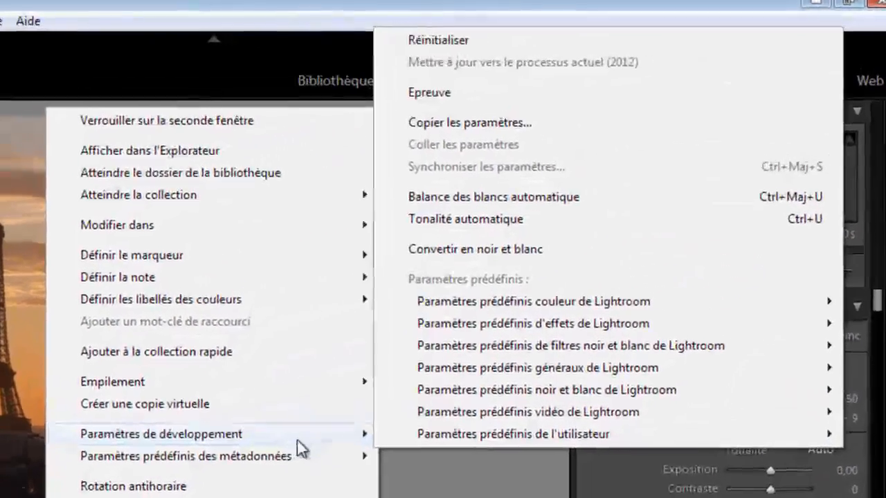
pyautogui.click(495, 124)
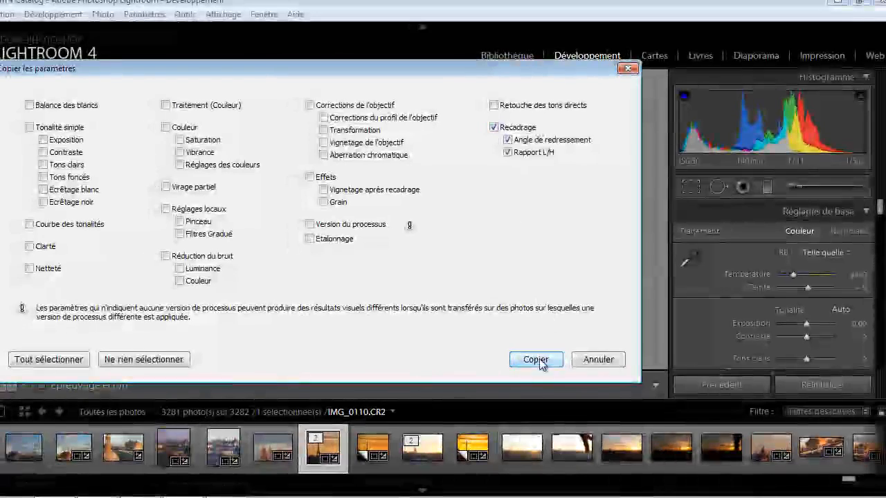
pyautogui.click(539, 361)
# - Paste the copied crop settings onto IMG_0112.CR2
pyautogui.click(420, 457)
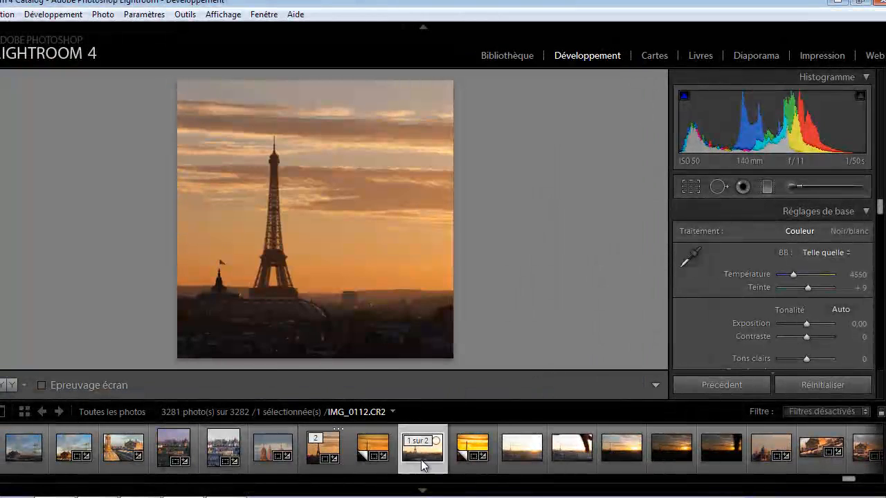
pyautogui.rightClick(421, 460)
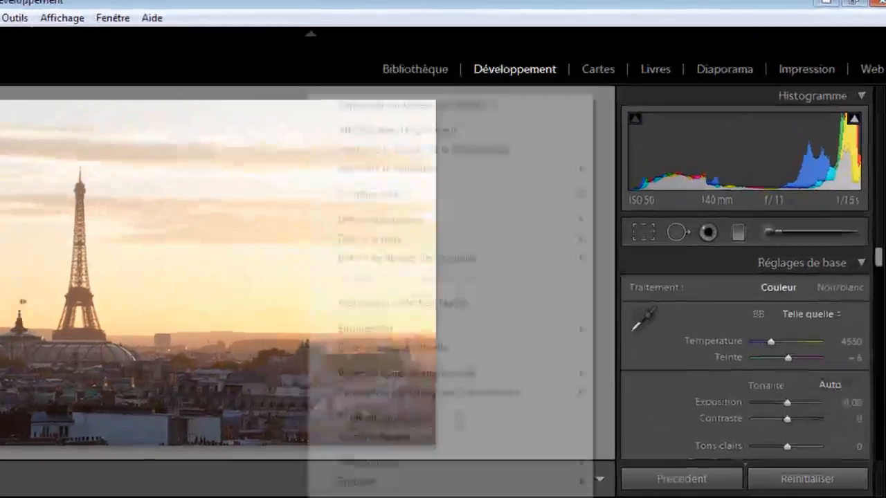
pyautogui.moveTo(412, 375)
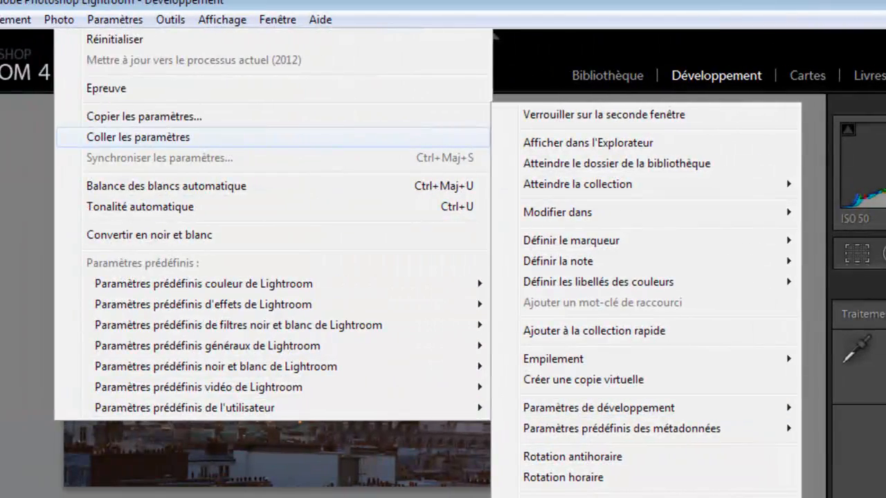
pyautogui.click(49, 140)
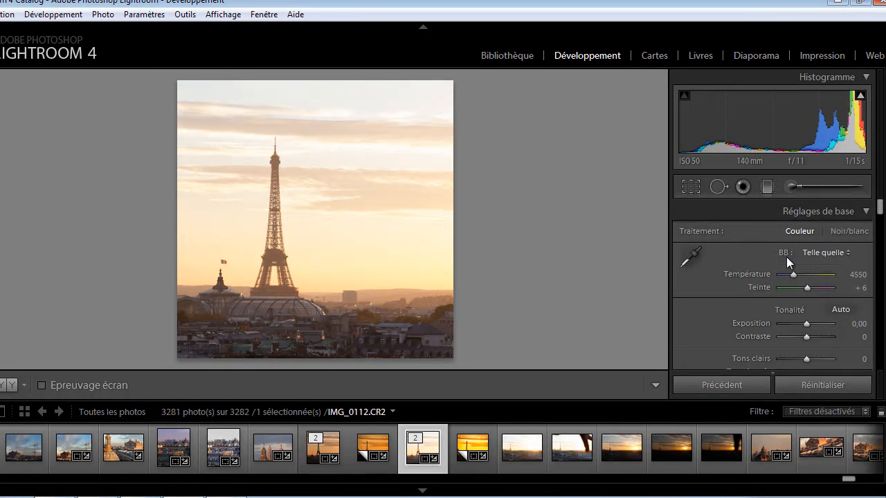
# - Lower the exposure of IMG_0112.CR2 to −0,73
pyautogui.scroll(-2, 881, 213)
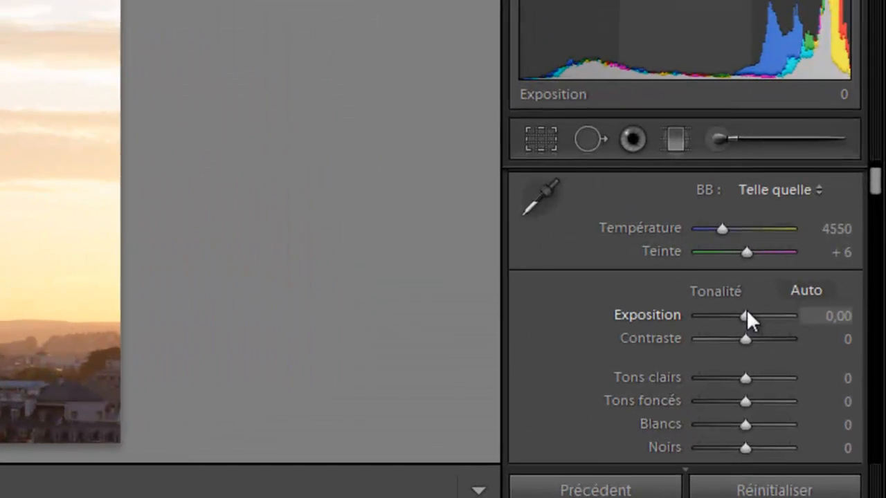
pyautogui.moveTo(806, 286); pyautogui.dragTo(804, 285)
pyautogui.moveTo(742, 312); pyautogui.dragTo(737, 313)
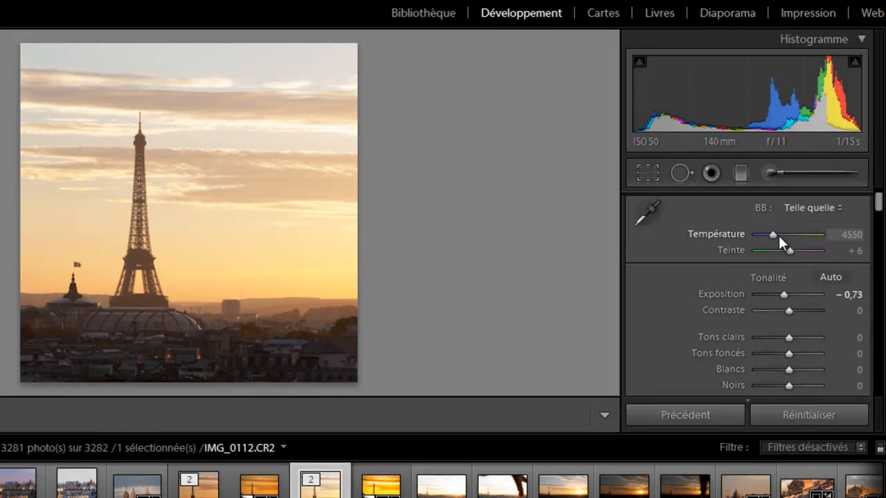
# - Add a horizontal graduated filter from the rooftops up to just above the horizon, and reset its effect settings
pyautogui.click(741, 175)
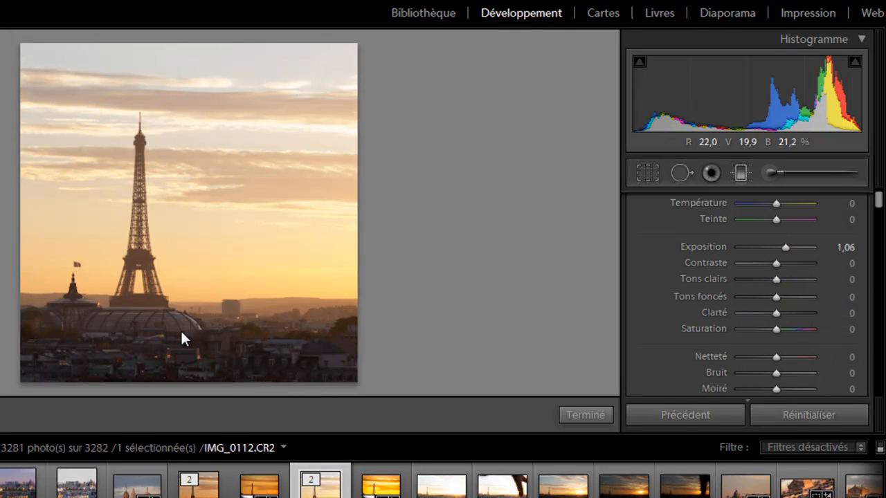
pyautogui.moveTo(182, 333); pyautogui.dragTo(182, 270)
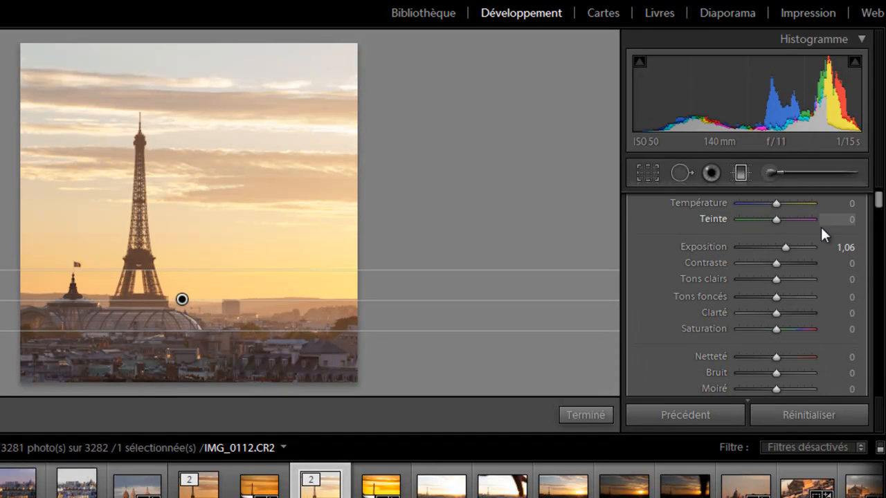
pyautogui.scroll(1, 879, 201)
pyautogui.scroll(1, 879, 200)
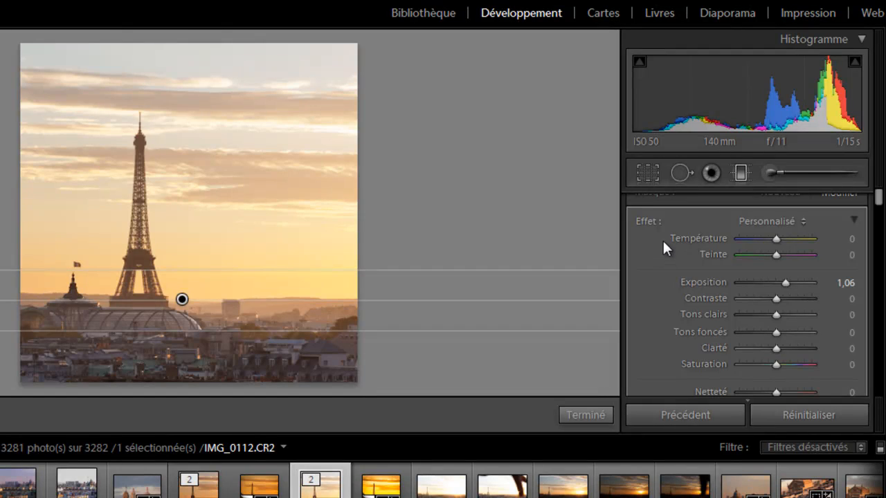
pyautogui.press('alt')
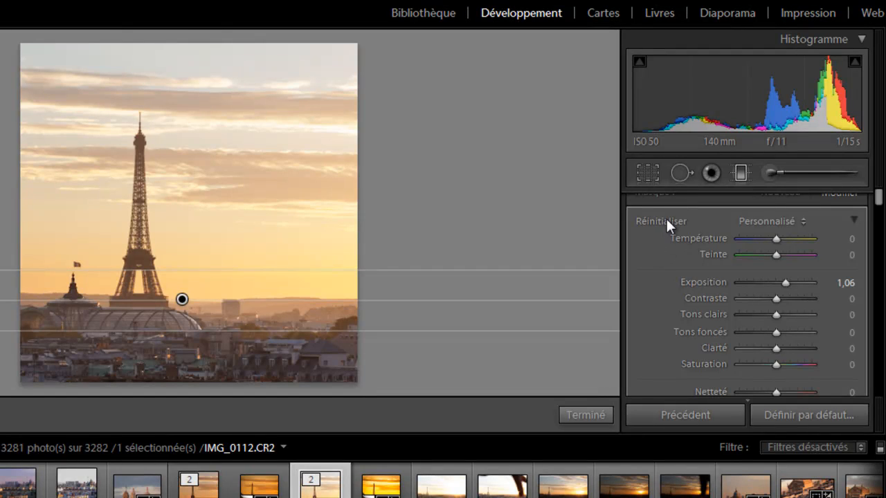
pyautogui.keyDown('alt'); pyautogui.click(658, 219); pyautogui.keyUp('alt')
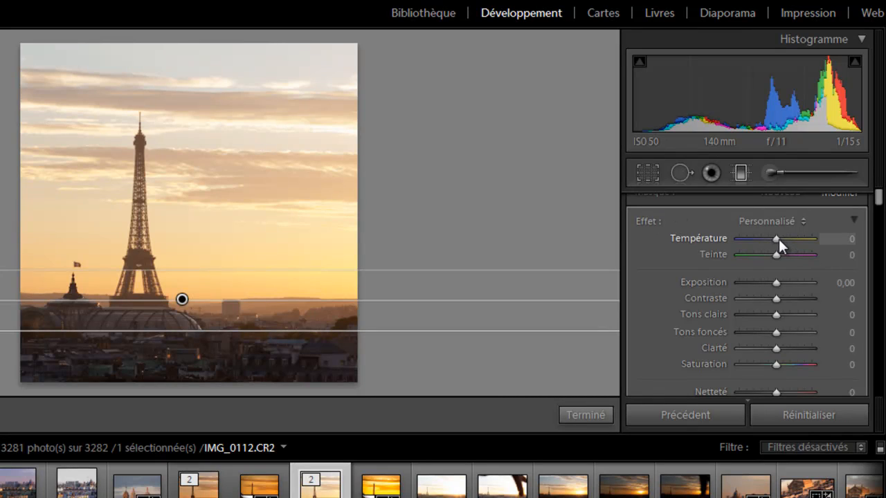
# - Set the graduated filter's Température to 24, Teinte to 13 and Clarté to 20
pyautogui.moveTo(778, 239)
pyautogui.mouseDown()
pyautogui.moveTo(787, 240)
pyautogui.moveTo(782, 254)
pyautogui.mouseUp()
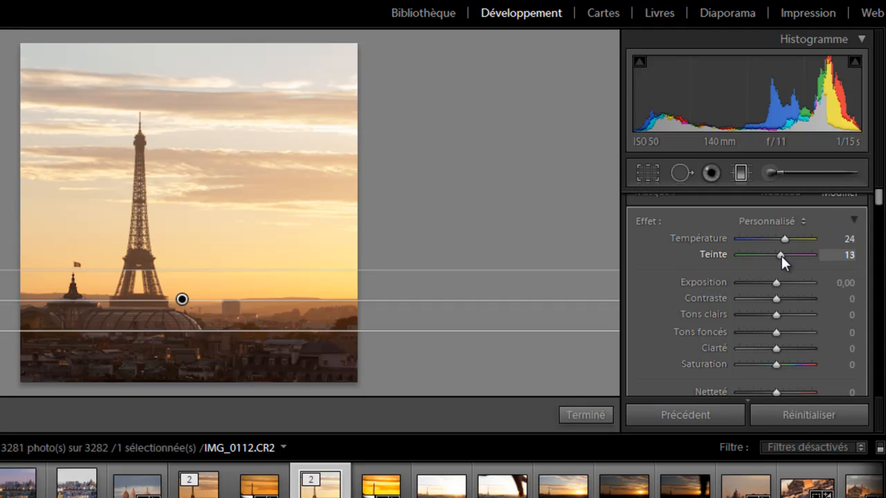
pyautogui.moveTo(781, 256); pyautogui.dragTo(781, 257)
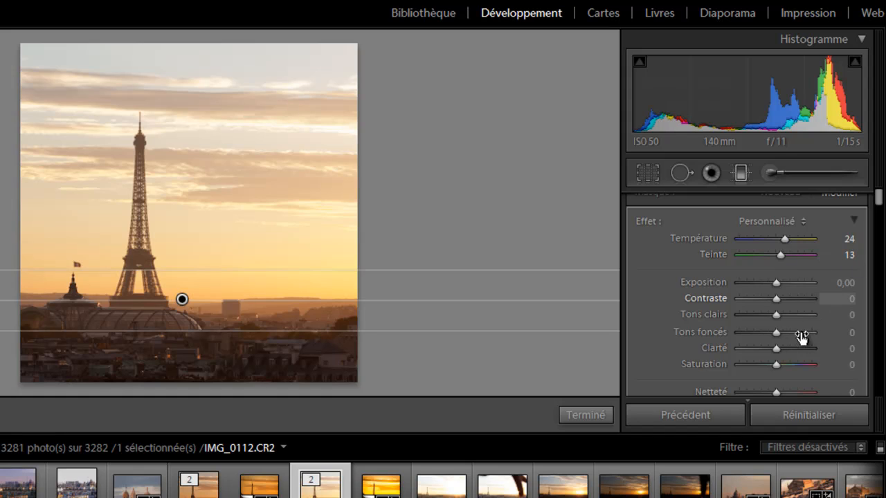
pyautogui.moveTo(777, 349); pyautogui.dragTo(783, 349)
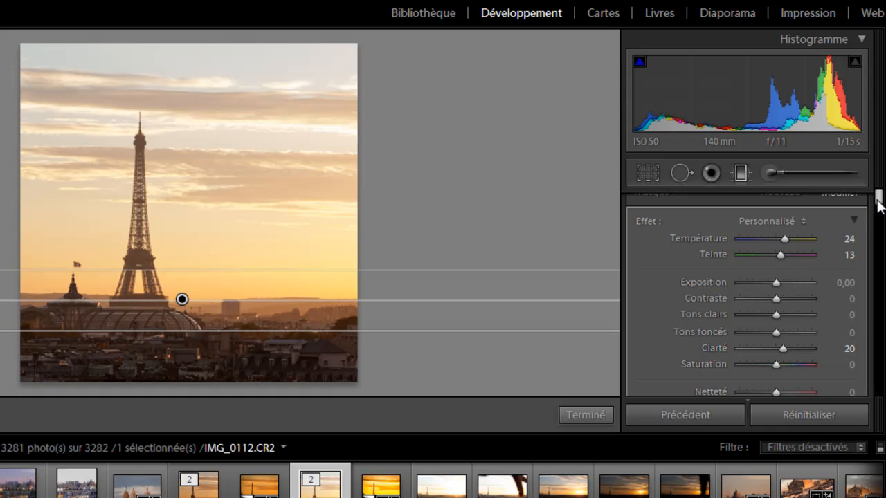
# - Turn the graduated filter off and back on to compare its effect on the rooftops
pyautogui.moveTo(878, 198); pyautogui.dragTo(878, 206)
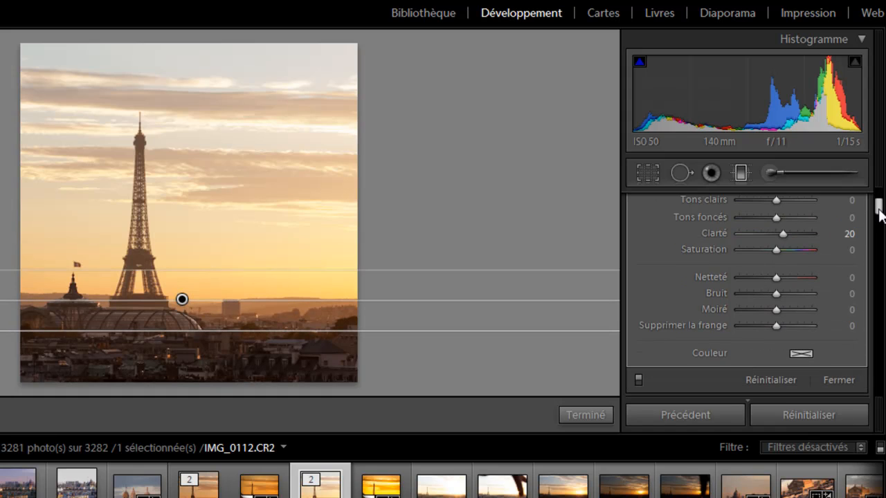
pyautogui.click(637, 380)
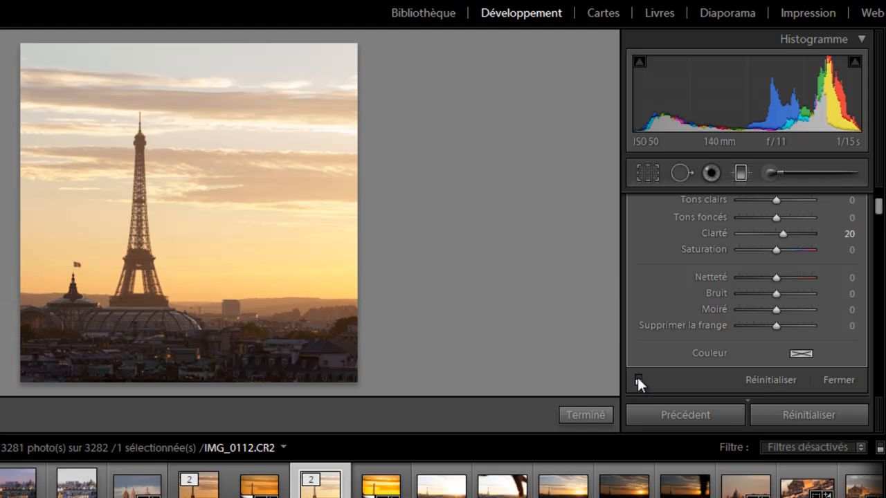
pyautogui.click(637, 379)
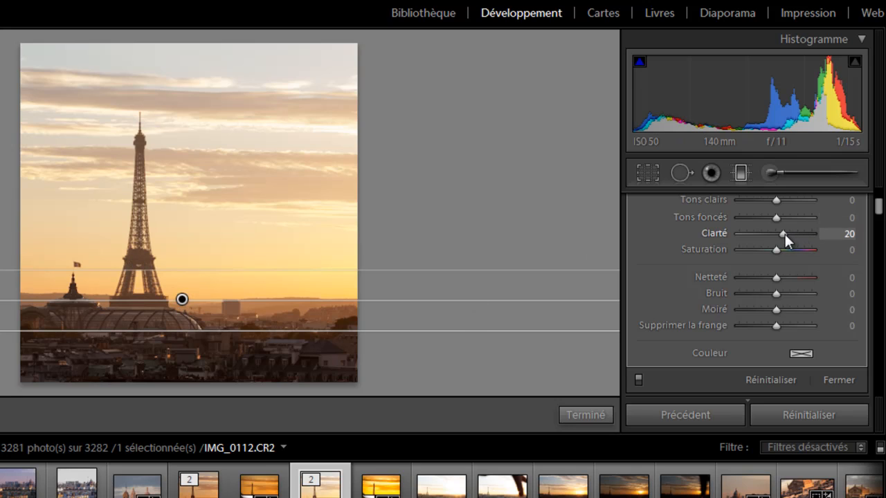
# - Raise the graduated filter's Clarté to 24 and finish editing the filter
pyautogui.moveTo(783, 233)
pyautogui.mouseDown()
pyautogui.moveTo(796, 231)
pyautogui.moveTo(770, 231)
pyautogui.moveTo(795, 227)
pyautogui.moveTo(786, 230)
pyautogui.mouseUp()
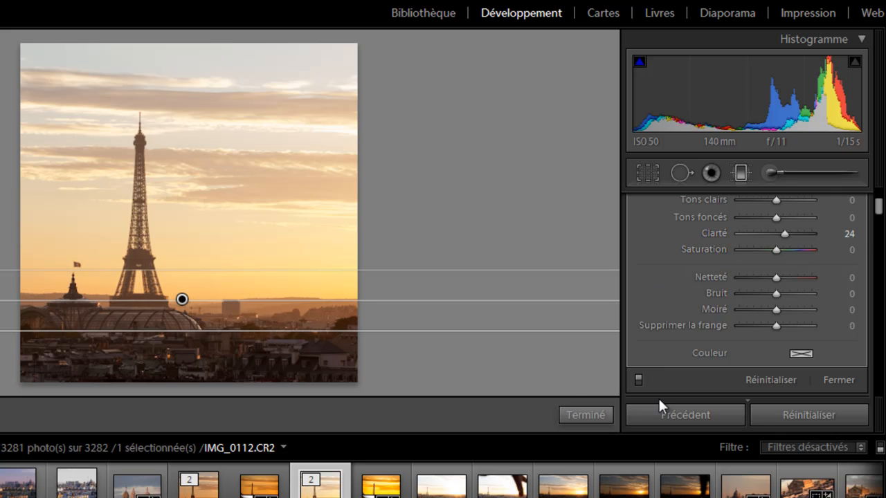
pyautogui.click(600, 415)
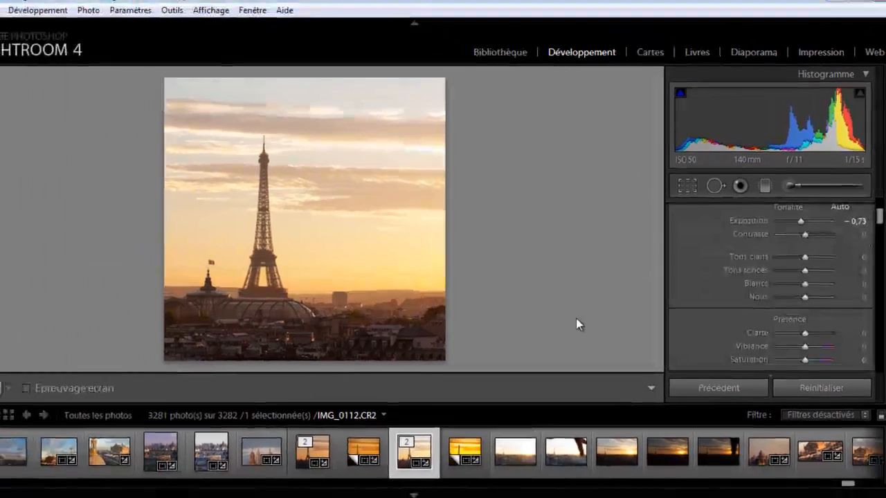
# - Compare IMG_0112.CR2 side by side before and after the adjustments, and return to the single-image view
pyautogui.click(2, 392)
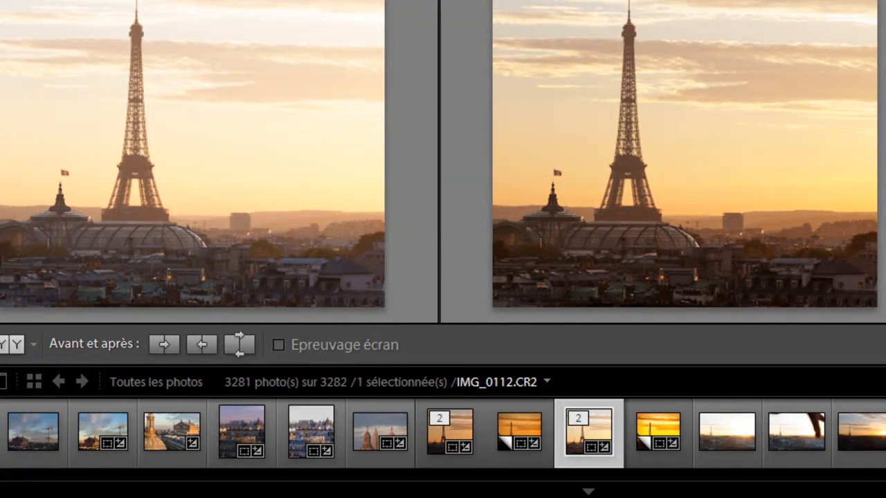
pyautogui.moveTo(2, 249)
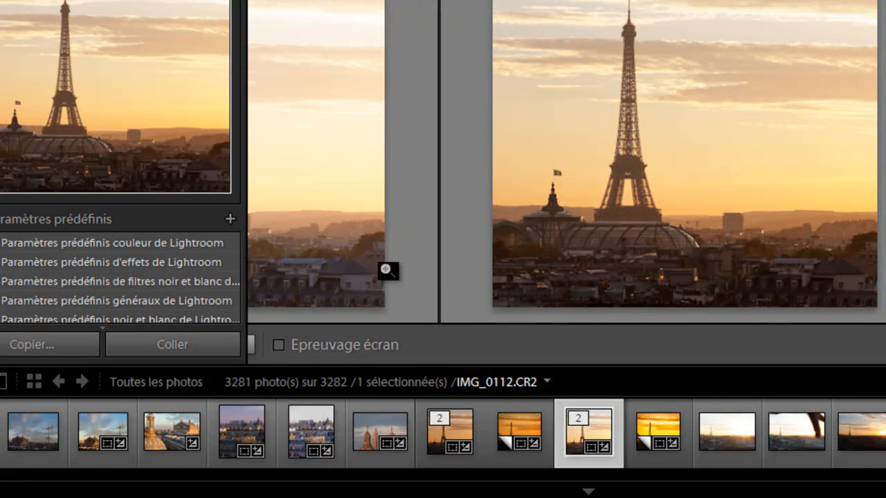
pyautogui.press('y')
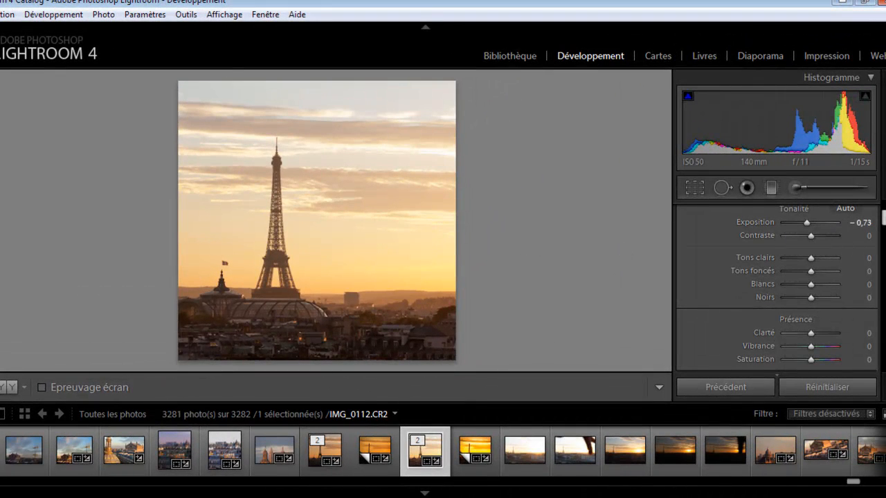
# - Lower Noirs to −100 in the basic settings of IMG_0112.CR2
pyautogui.scroll(-3, 776, 287)
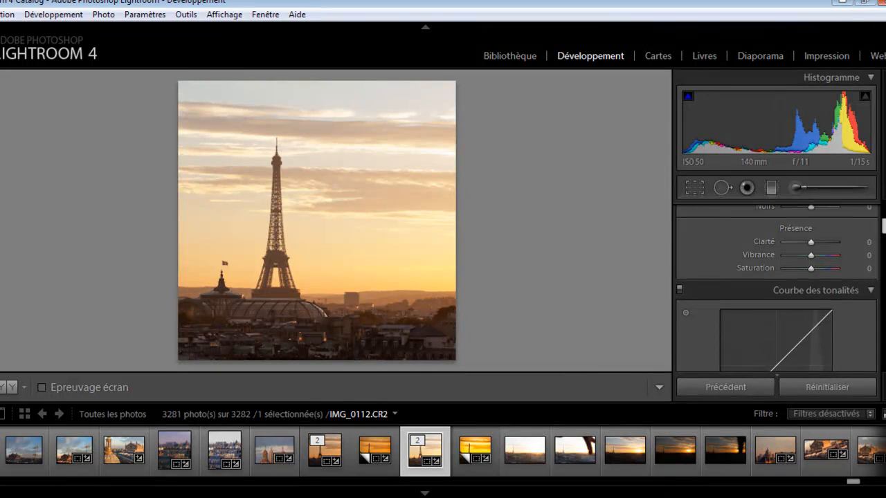
pyautogui.scroll(3, 776, 289)
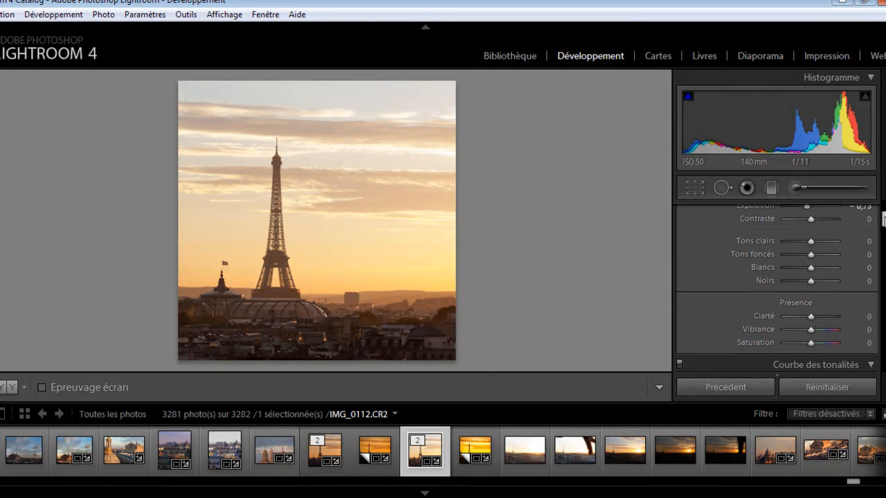
pyautogui.moveTo(884, 218); pyautogui.dragTo(884, 217)
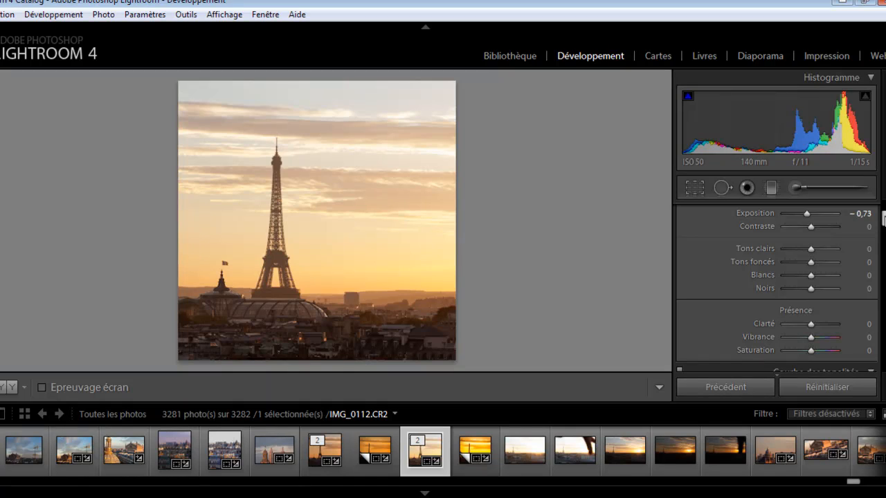
pyautogui.moveTo(812, 290); pyautogui.dragTo(785, 290)
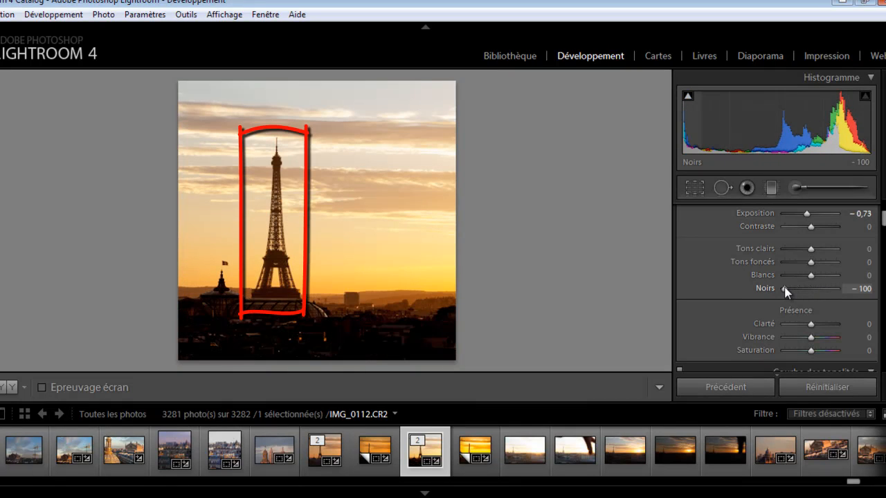
# - Reset Noirs to 0 and set the luminance noise reduction of IMG_0112.CR2 to 10
pyautogui.moveTo(784, 290); pyautogui.dragTo(811, 289)
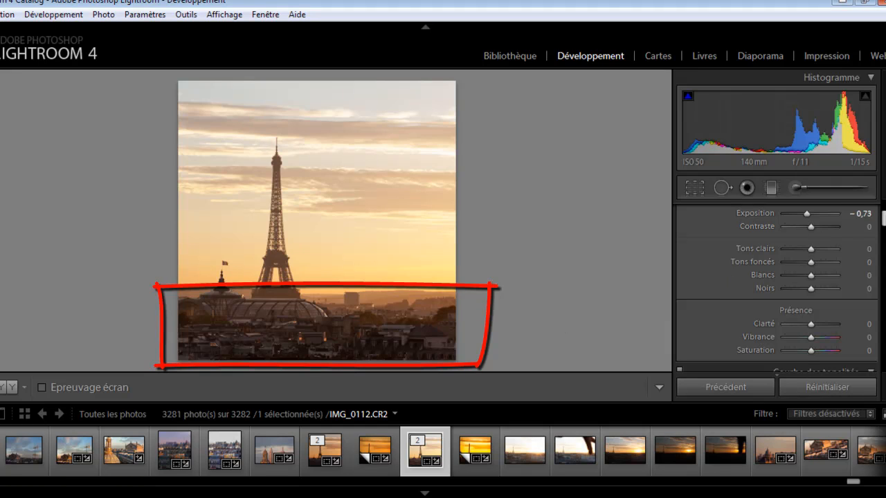
pyautogui.scroll(-3, 775, 289)
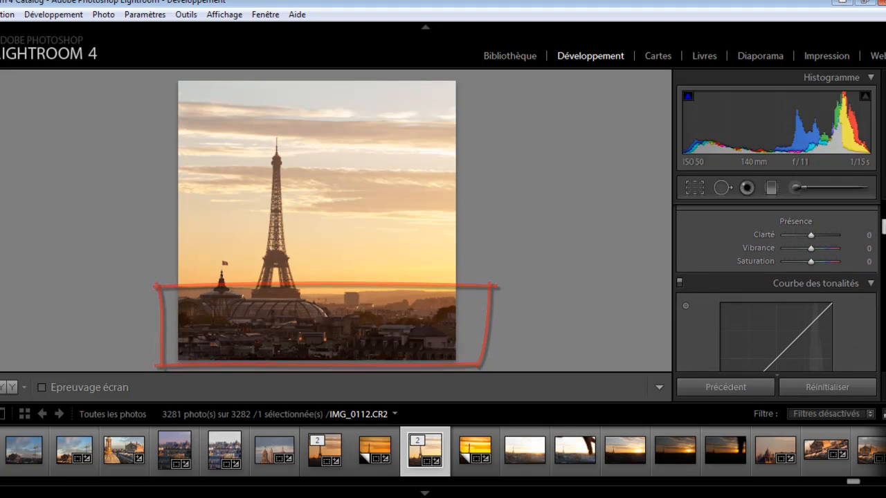
pyautogui.moveTo(884, 227); pyautogui.dragTo(883, 300)
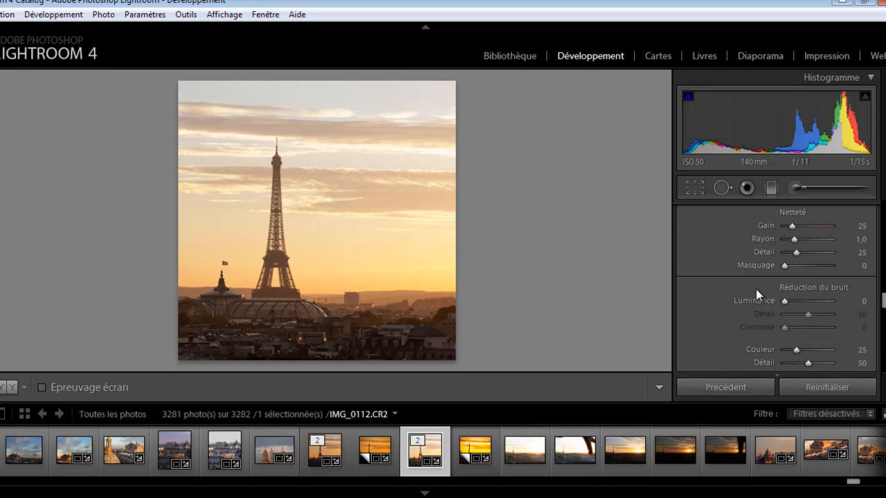
pyautogui.moveTo(771, 312); pyautogui.dragTo(775, 310)
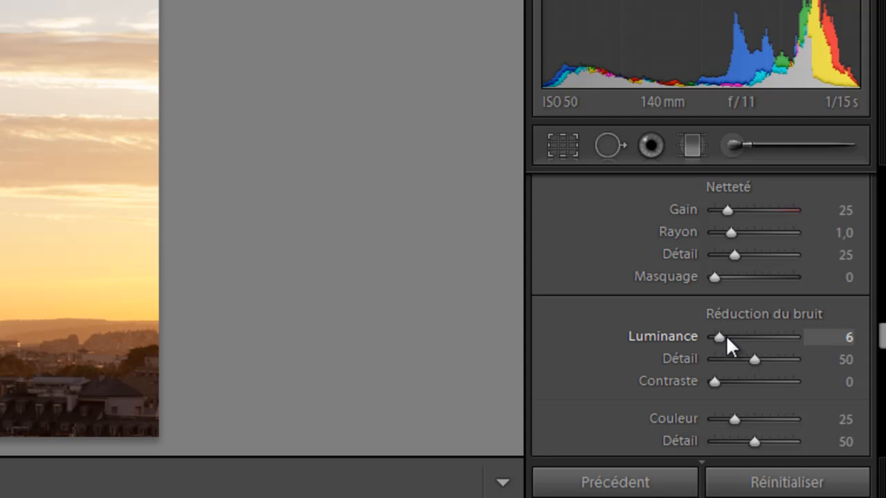
pyautogui.moveTo(726, 338); pyautogui.dragTo(723, 337)
# - Enable chromatic aberration removal and lens profile corrections for IMG_0112.CR2
pyautogui.moveTo(884, 339); pyautogui.dragTo(883, 344)
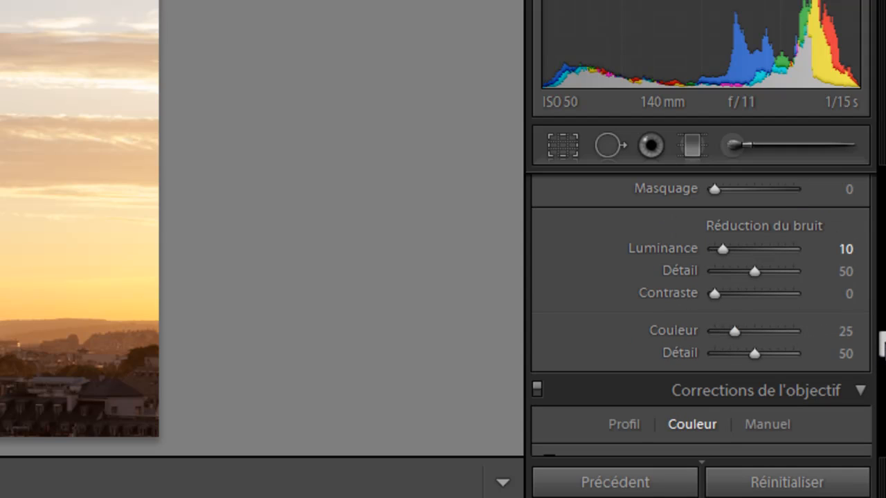
pyautogui.scroll(-3, 682, 221)
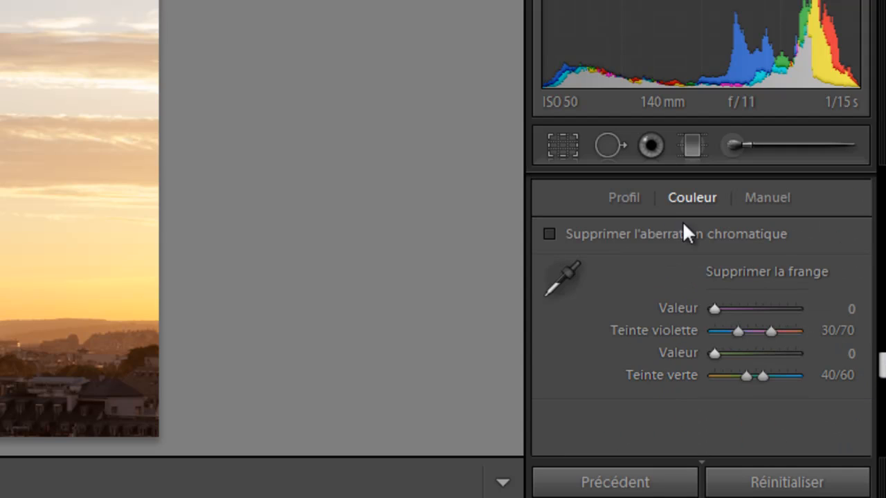
pyautogui.click(656, 231)
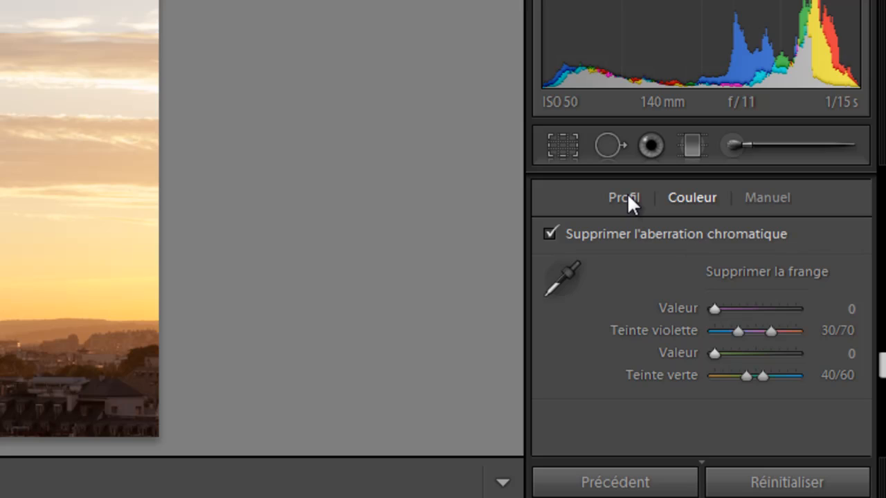
pyautogui.click(627, 194)
pyautogui.click(646, 234)
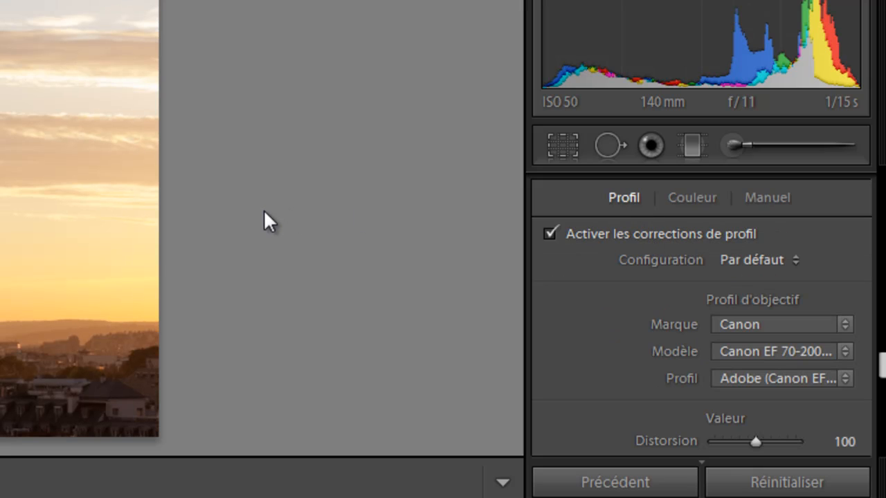
# - Preview the photo with Noirs at −100, and bring the value back up to −1
pyautogui.moveTo(883, 363); pyautogui.dragTo(882, 191)
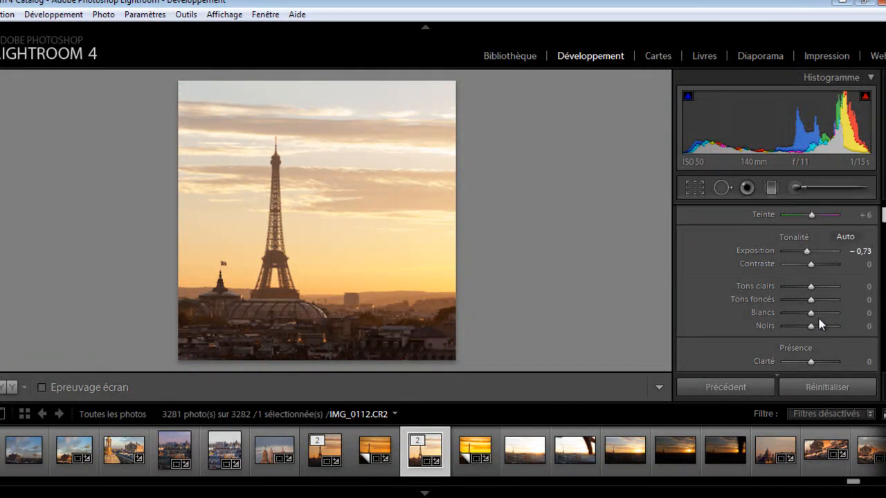
pyautogui.click(783, 328)
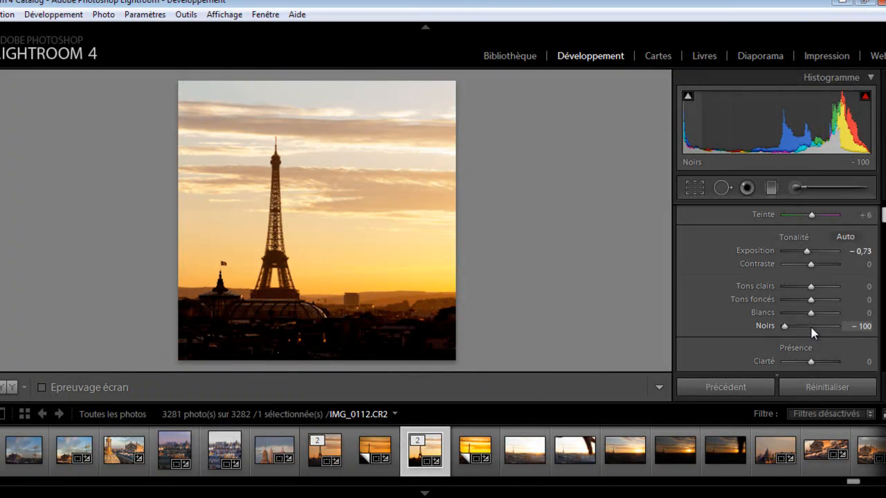
pyautogui.click(811, 327)
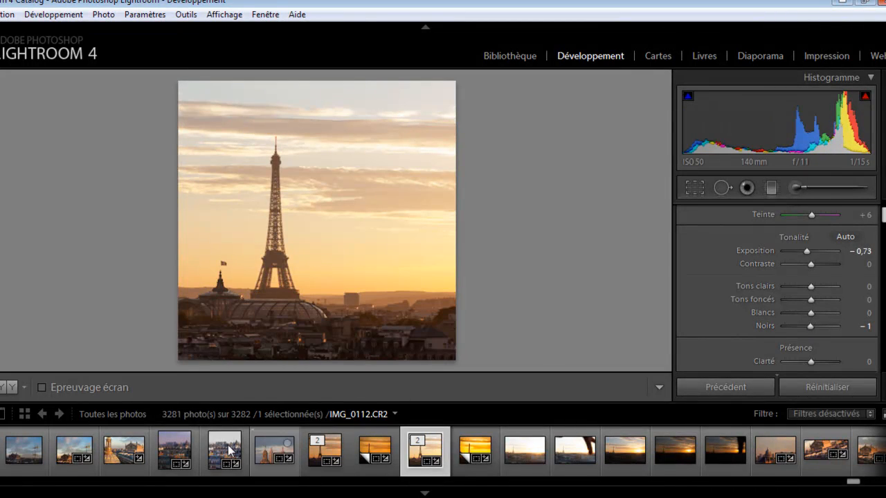
# - Switch to the photo IMG_0110.CR2
pyautogui.click(317, 456)
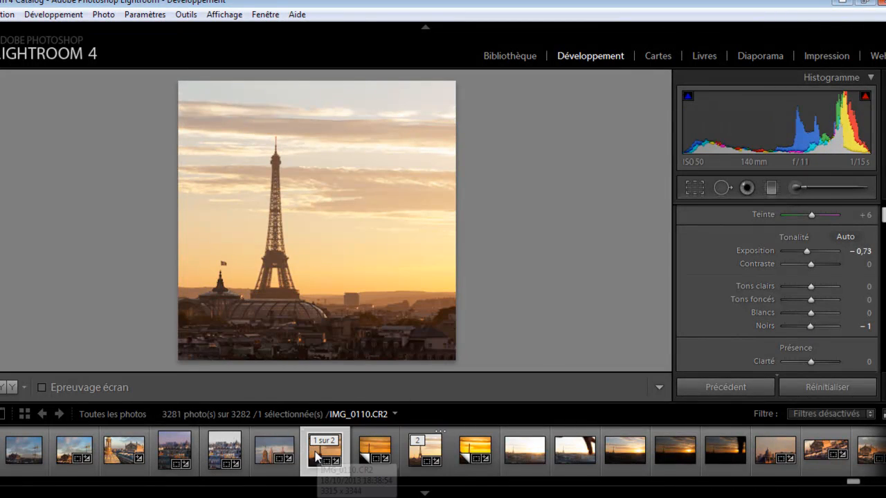